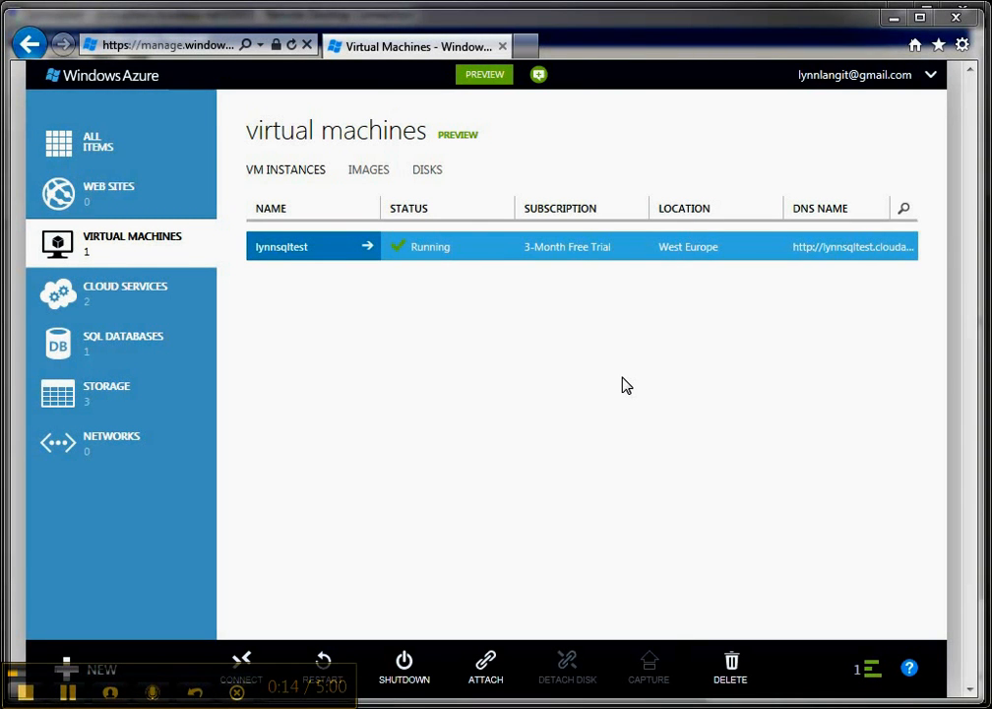
- Start a new virtual machine from the gallery with the Microsoft SQL Server 2012 Evaluation image and continue to its configuration
left_click(89, 665)
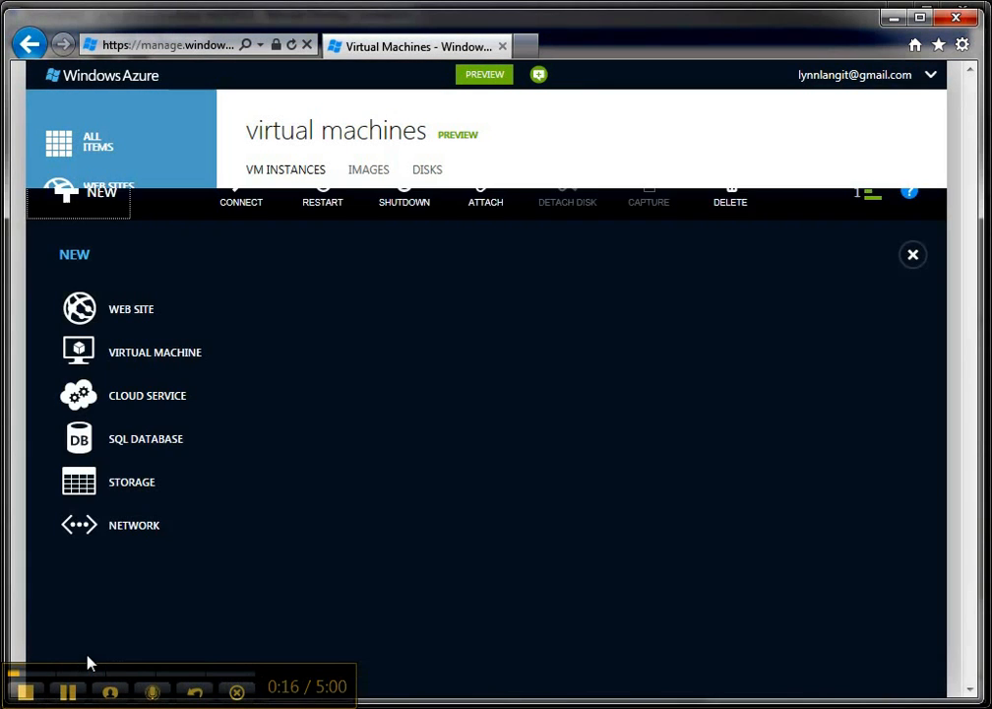
left_click(145, 328)
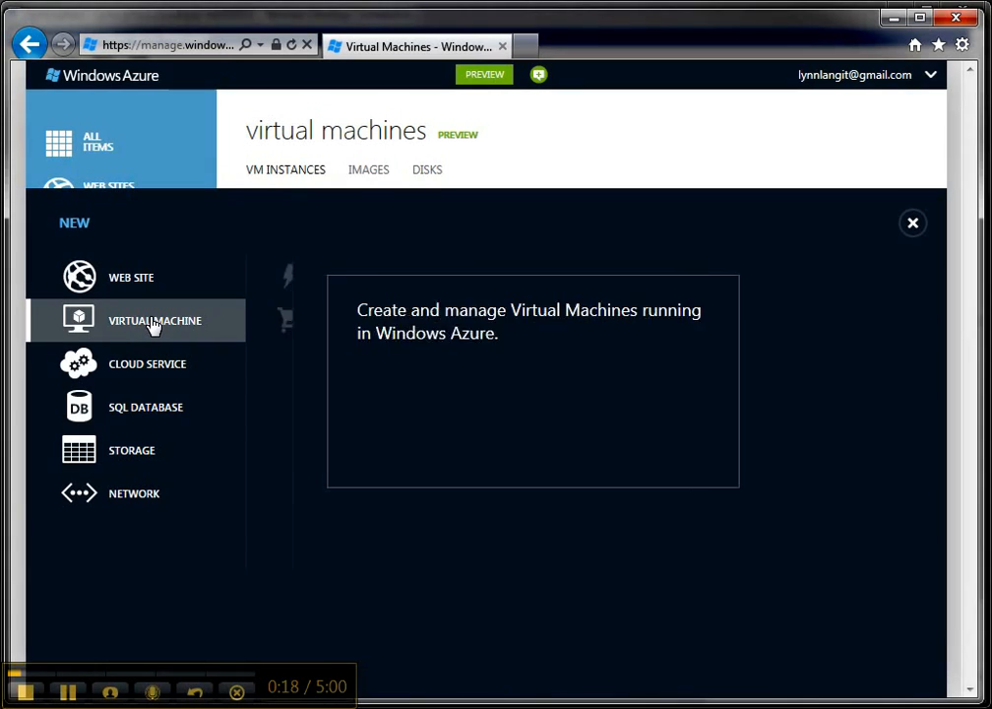
left_click(353, 325)
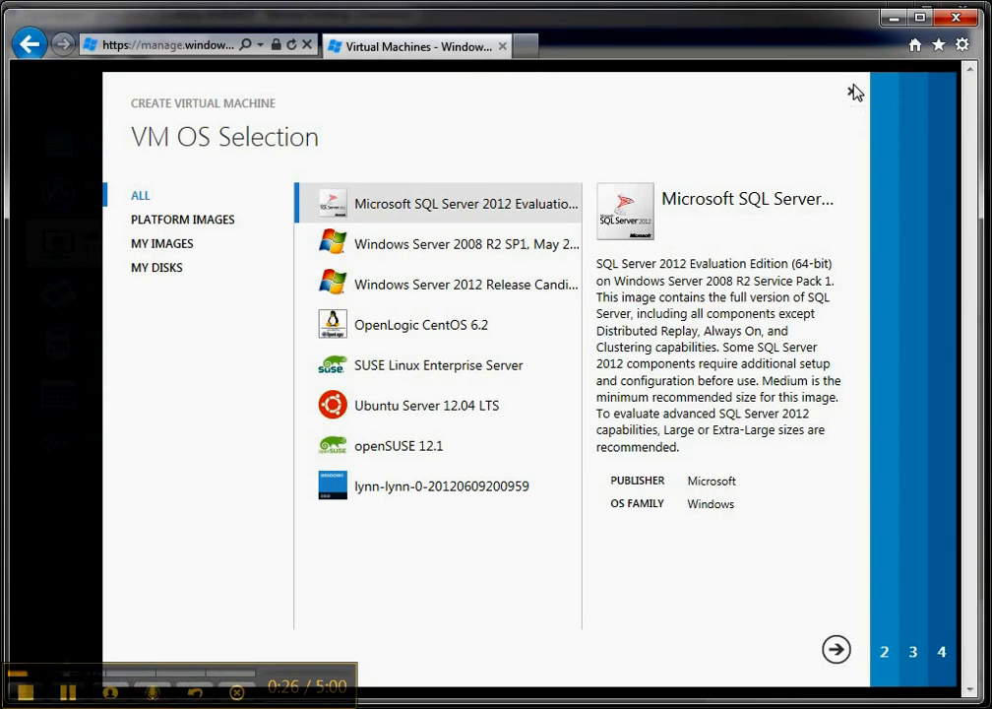
left_click(835, 649)
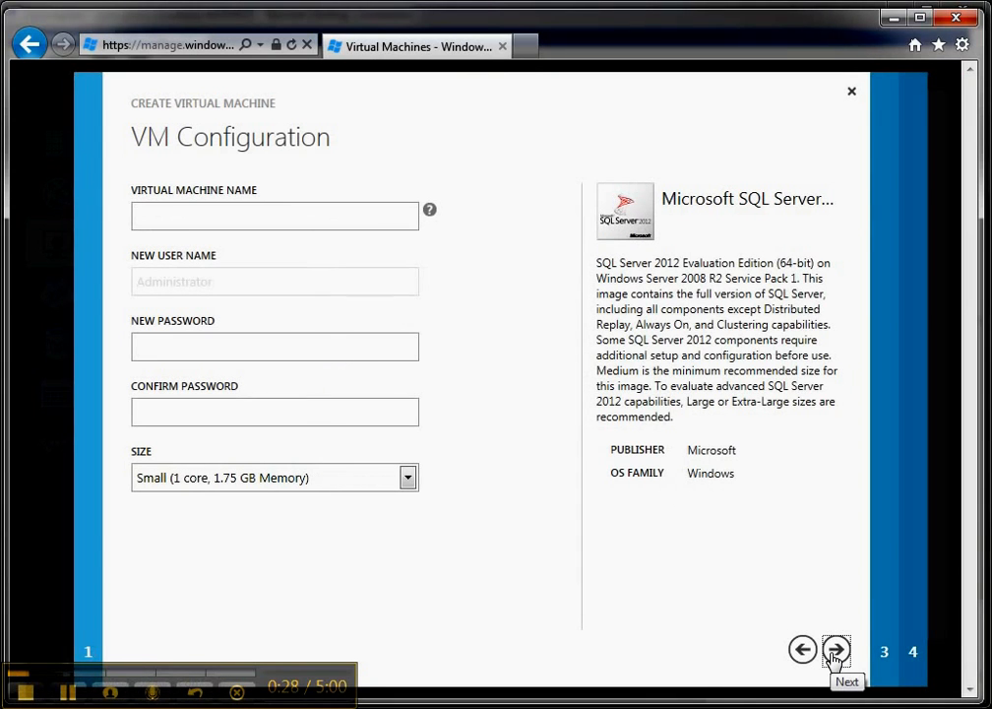
- Name the virtual machine aaaaa, enter and confirm the administrator password, and continue to the VM mode settings
left_click(236, 215)
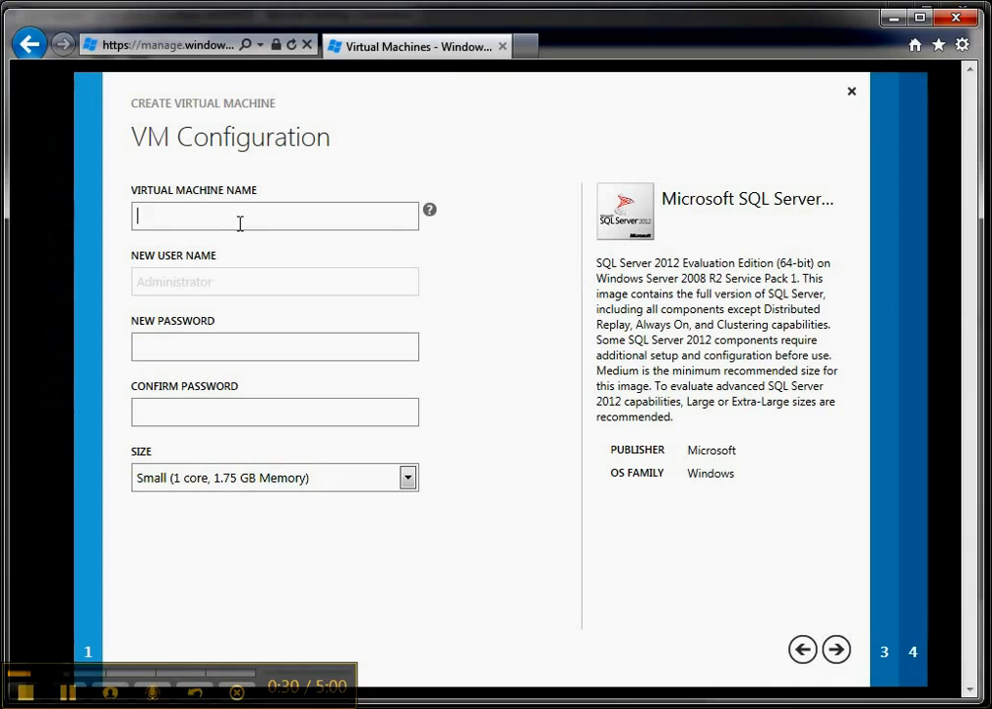
type("aaaaaaaaaaa")
double_click(240, 348)
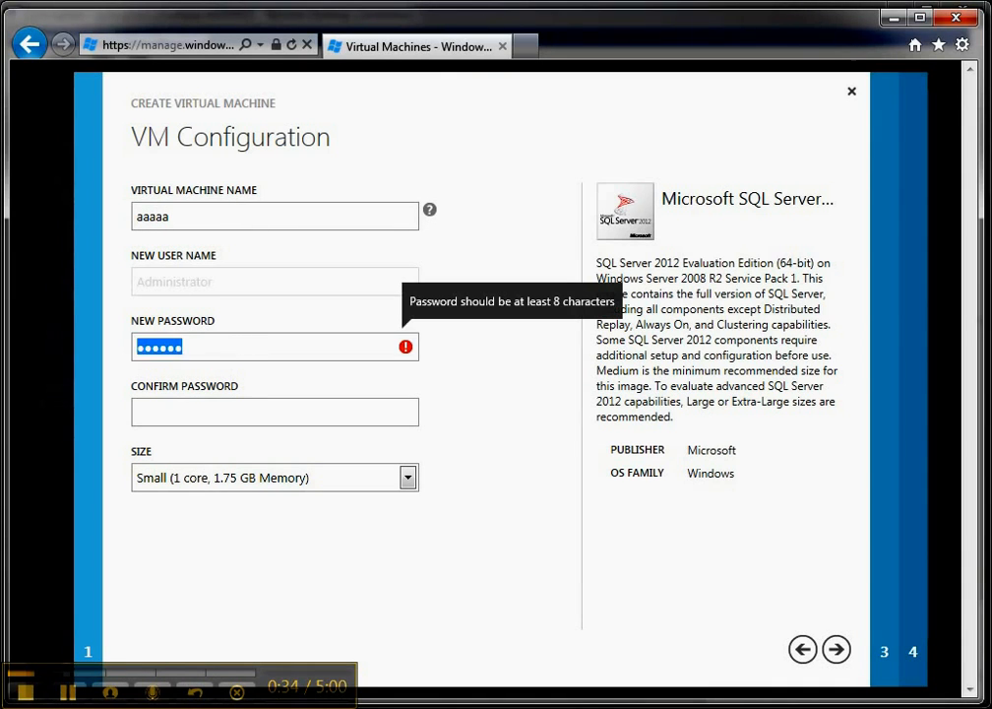
left_click(206, 349)
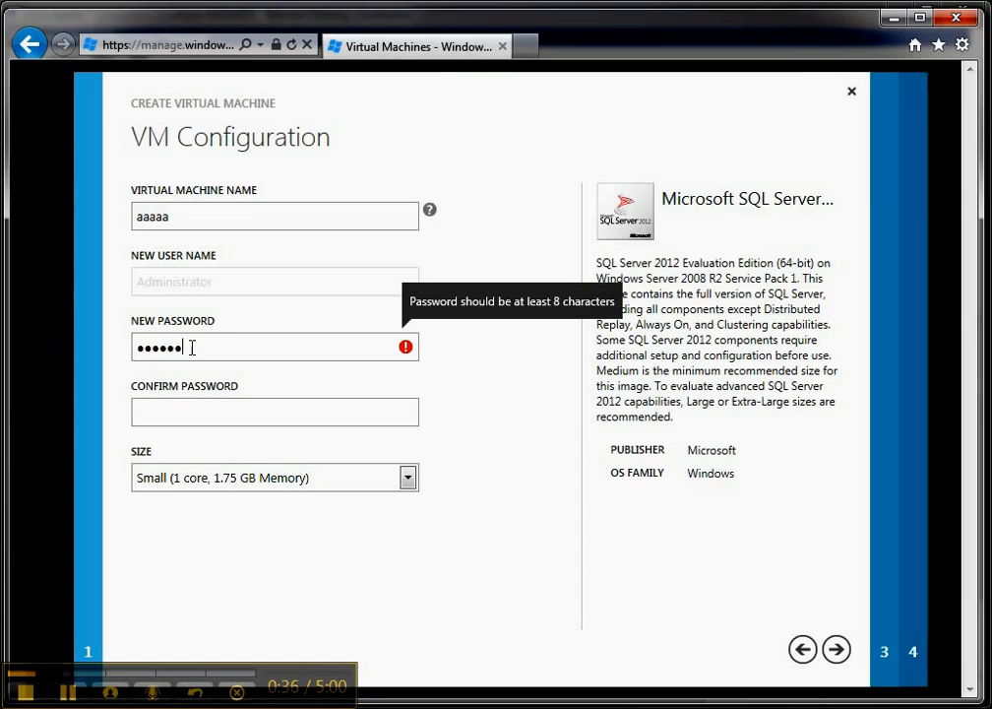
left_click_drag(193, 346, 17, 346)
key("BackSpace")
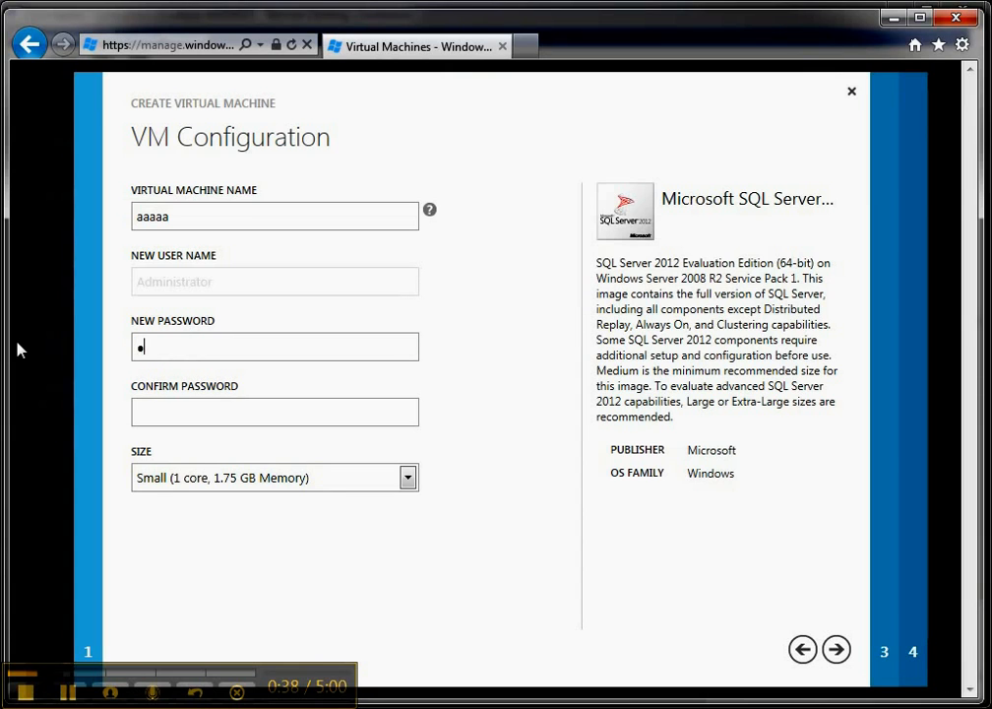
type("aaaaaaaa")
left_click(177, 417)
type("aaaaaaaa")
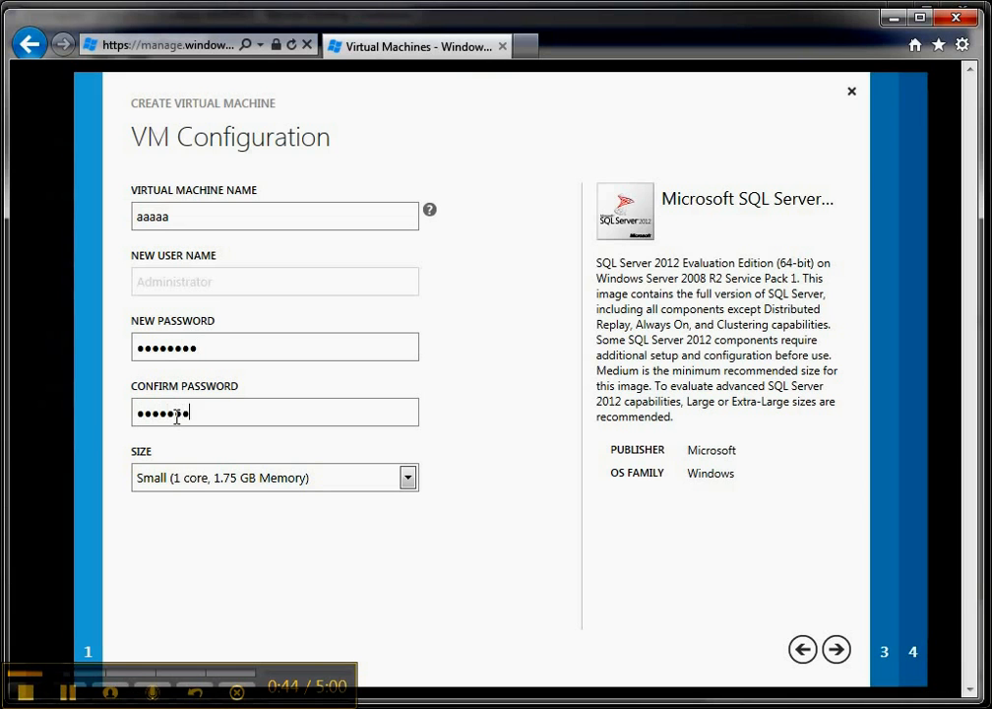
left_click(836, 650)
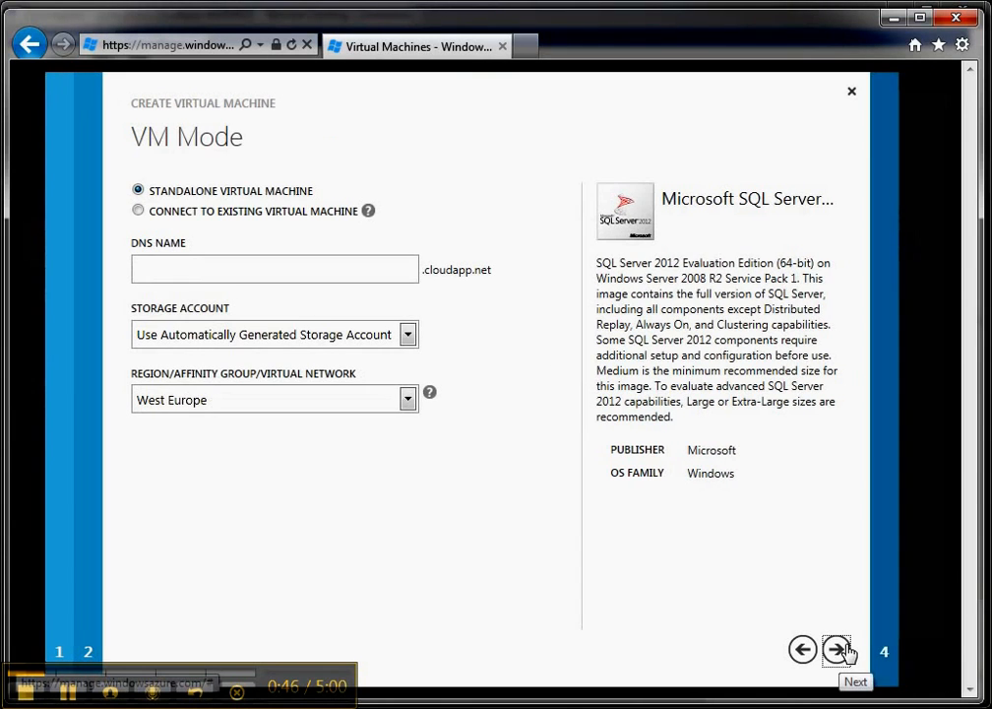
- Set the DNS name to aaaa, choose the first existing storage account, and check the region options
left_click(293, 274)
type("aaaa")
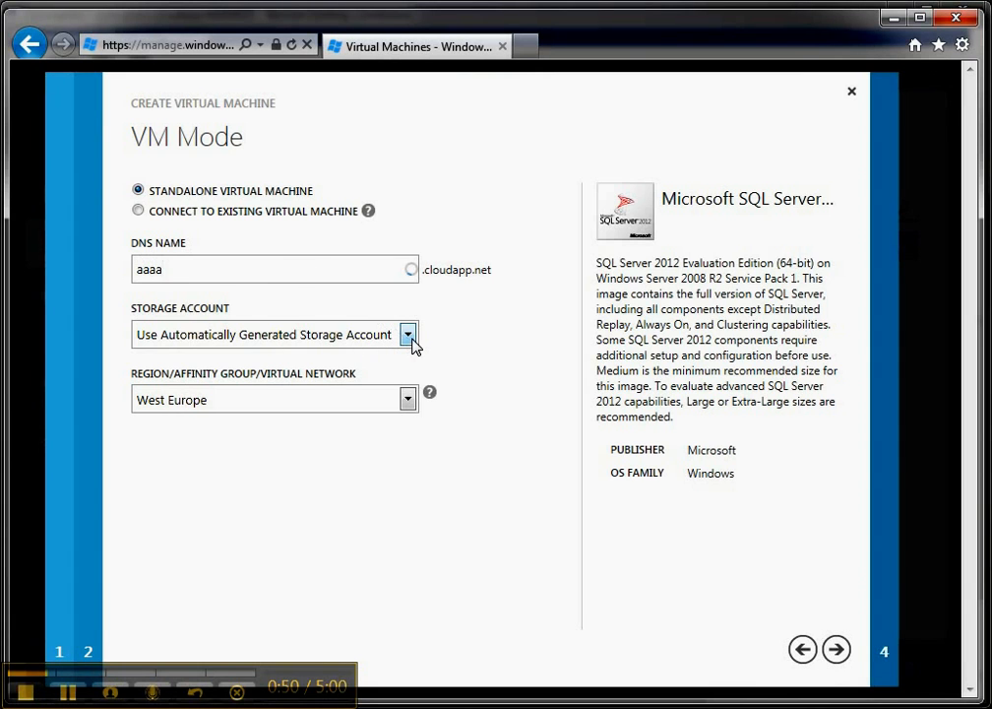
left_click(407, 336)
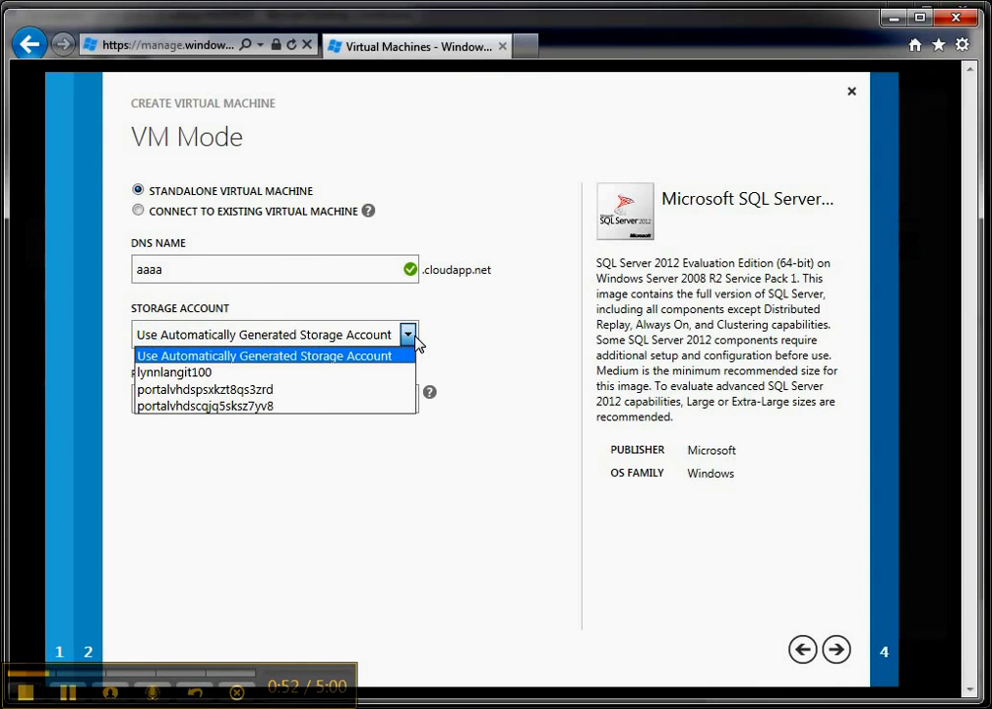
left_click(383, 373)
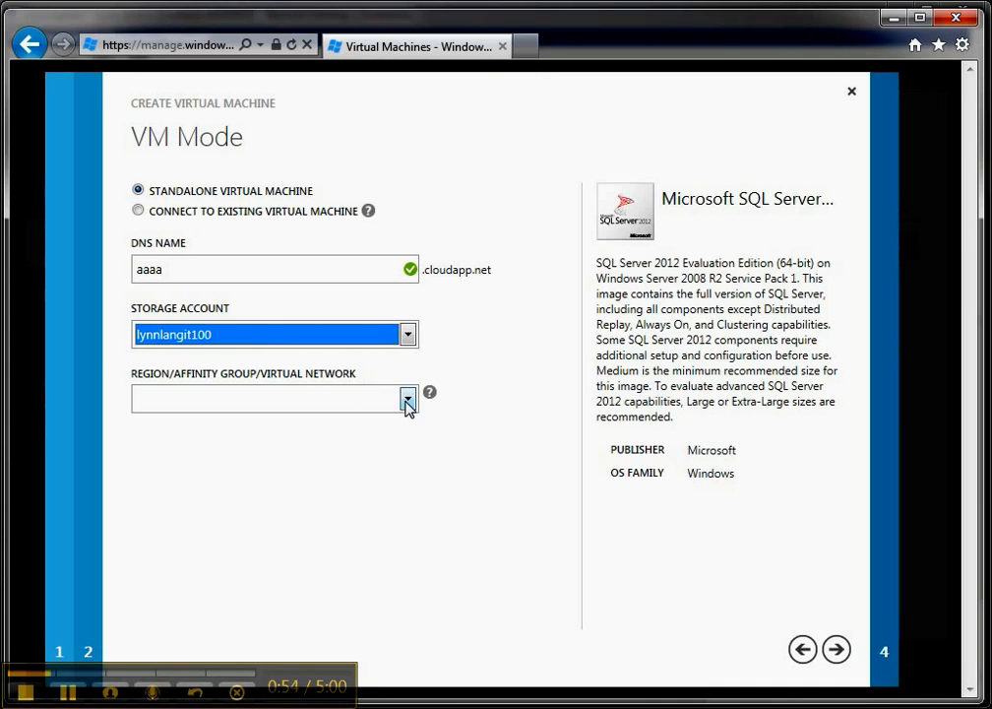
left_click(408, 399)
left_click(409, 399)
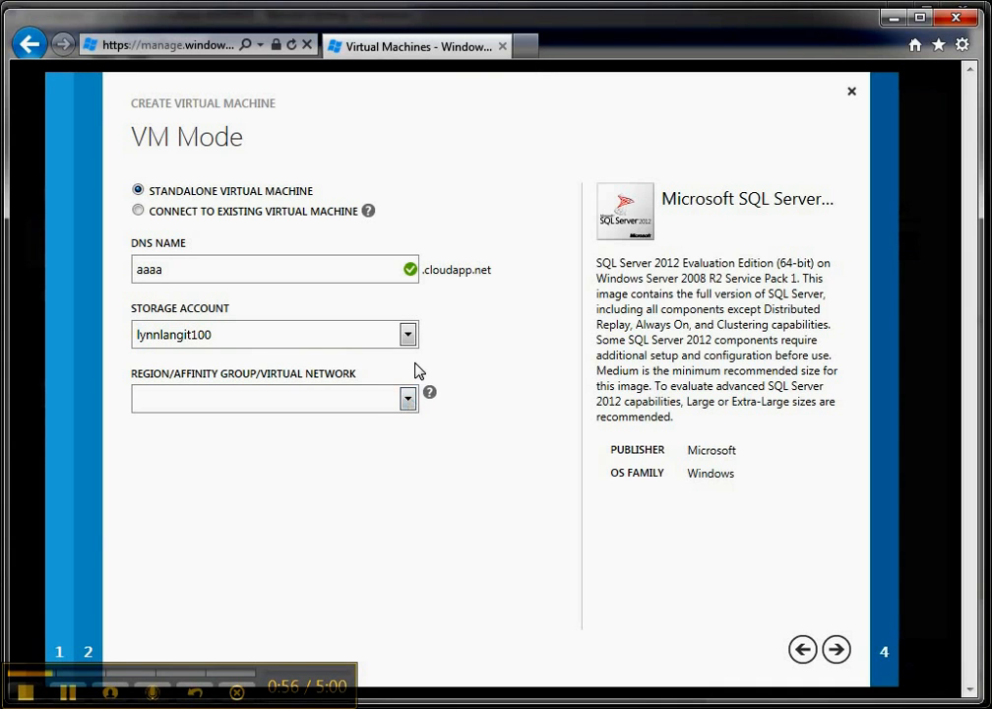
- Set the storage account back to Use Automatically Generated Storage Account and close the wizard without creating the machine
left_click(409, 337)
left_click(405, 357)
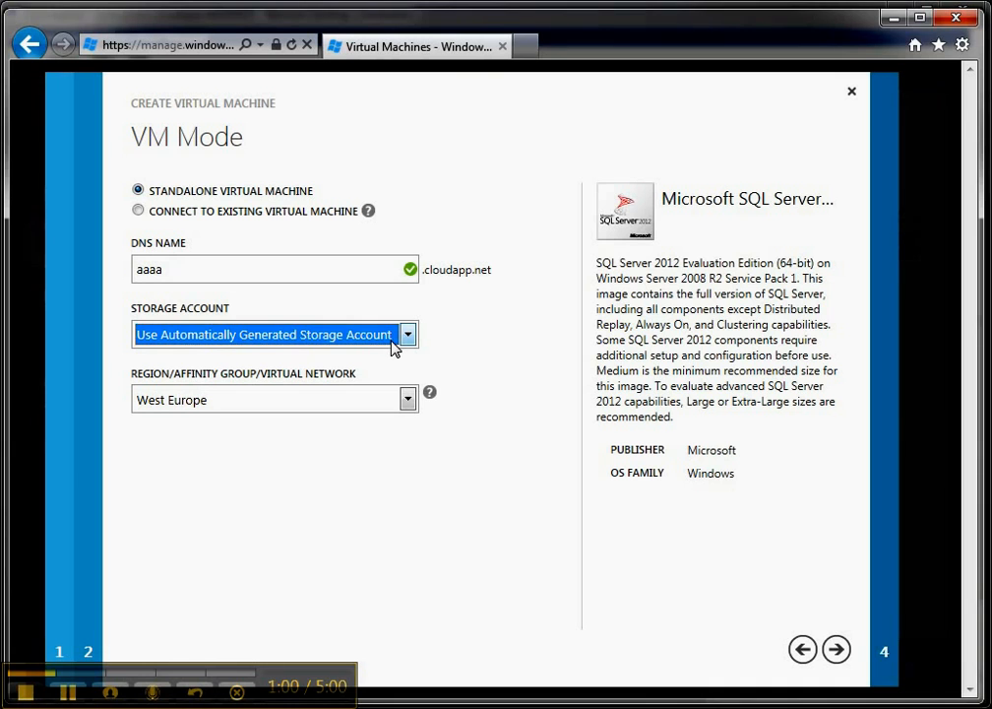
left_click(854, 96)
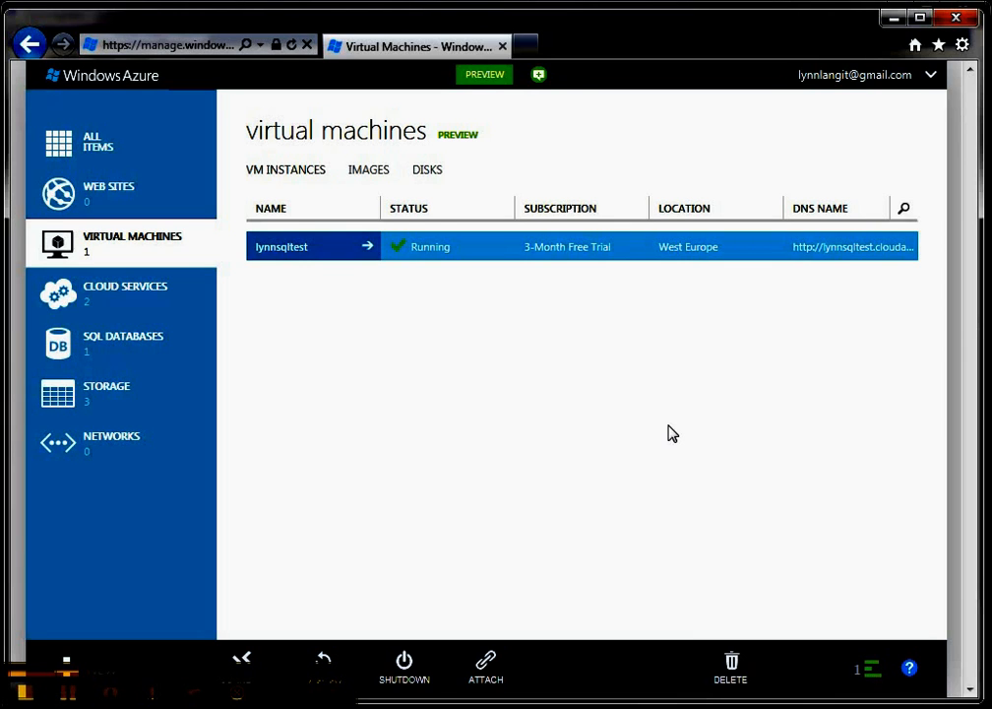
- Look through the subscription's storage accounts and cloud services
left_click(142, 399)
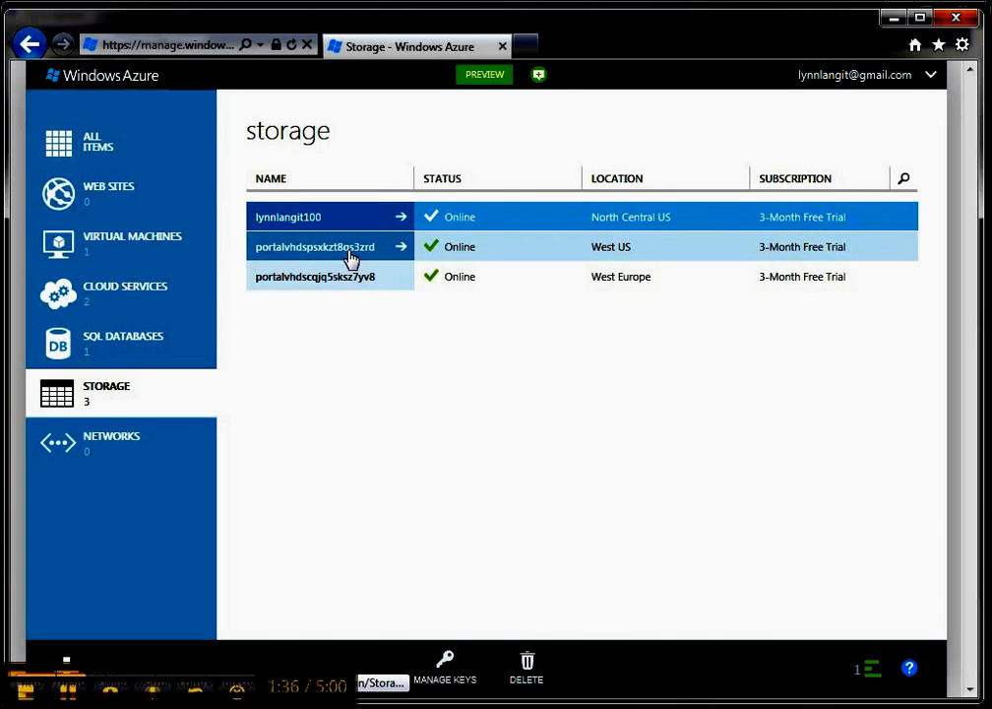
left_click(144, 294)
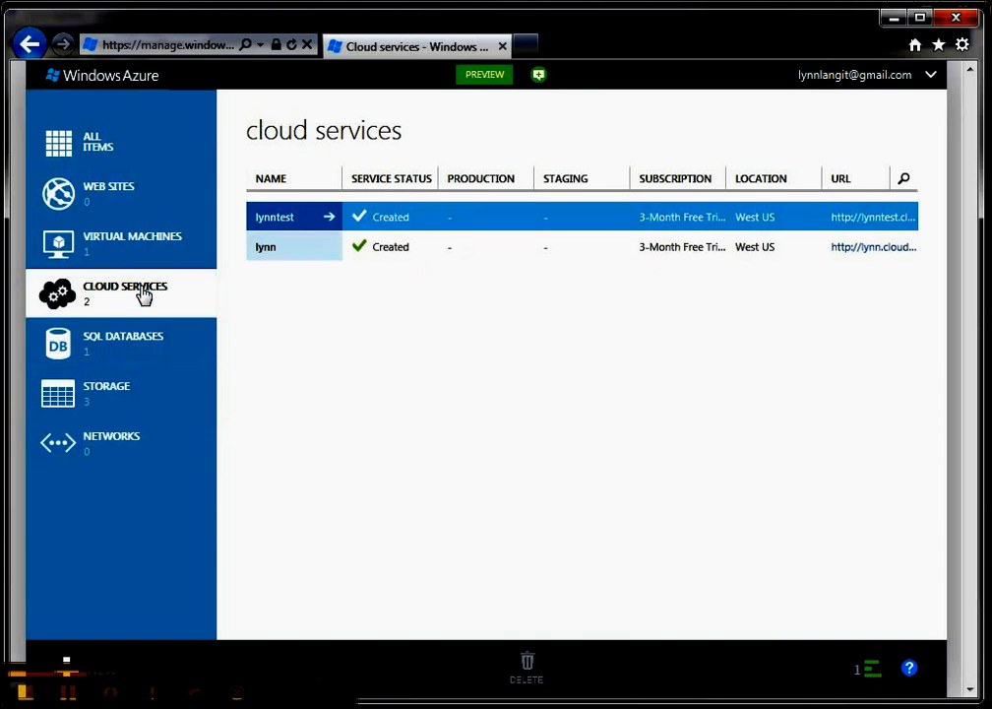
- Examine the existing virtual machine's endpoints, configuration settings, and dashboard down to its usage overview and disks
left_click(147, 246)
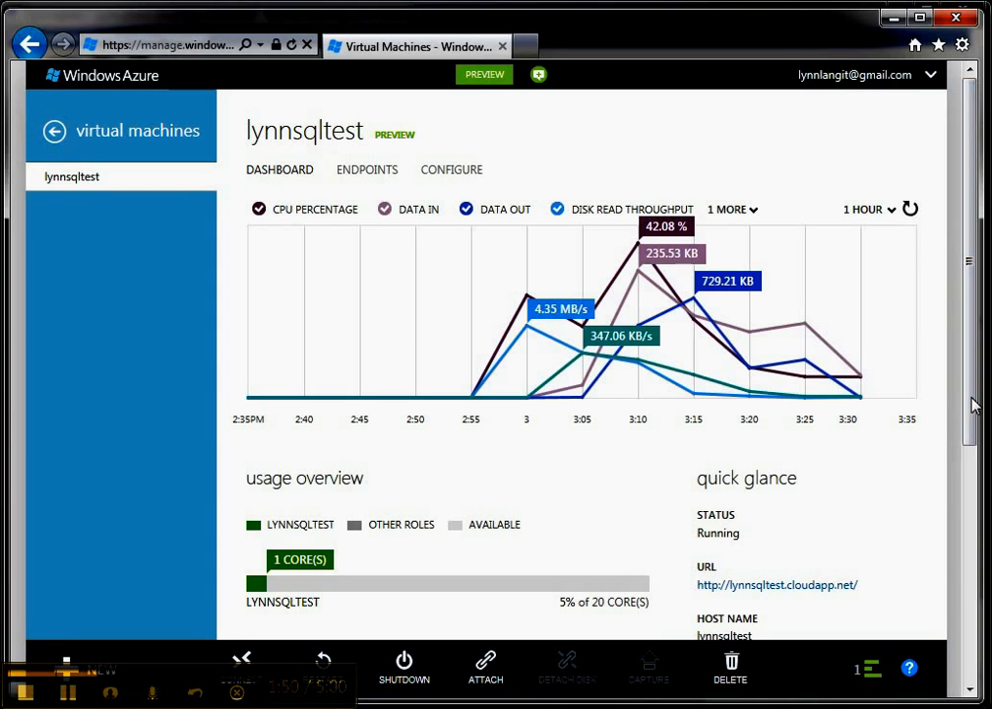
left_click(386, 177)
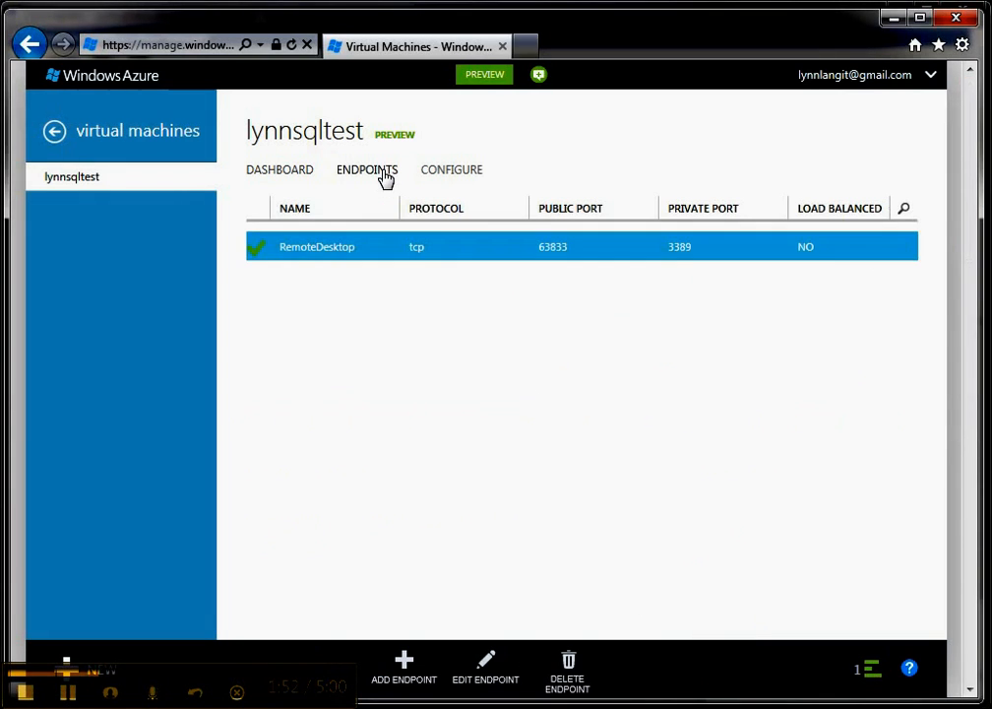
left_click(461, 178)
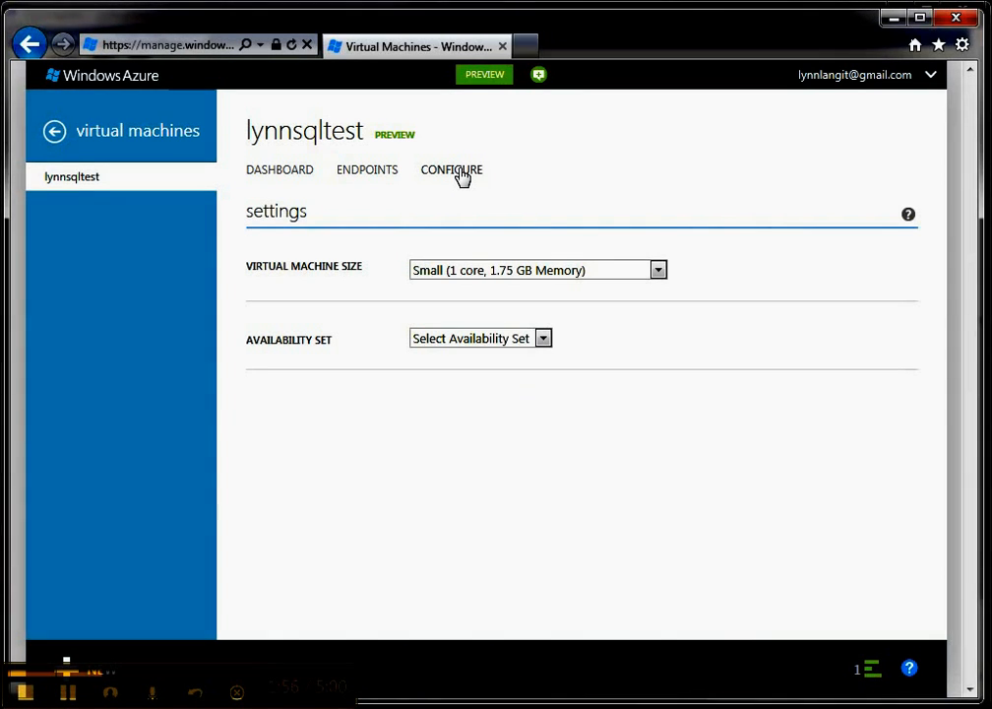
left_click(280, 169)
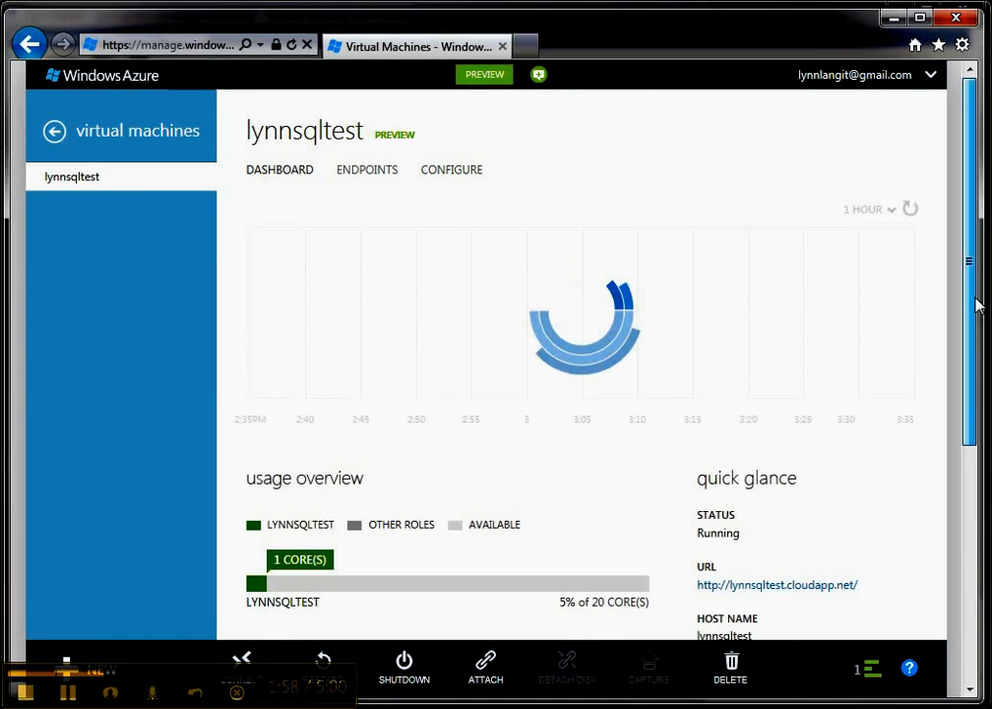
scroll(258, 556, "down", 3)
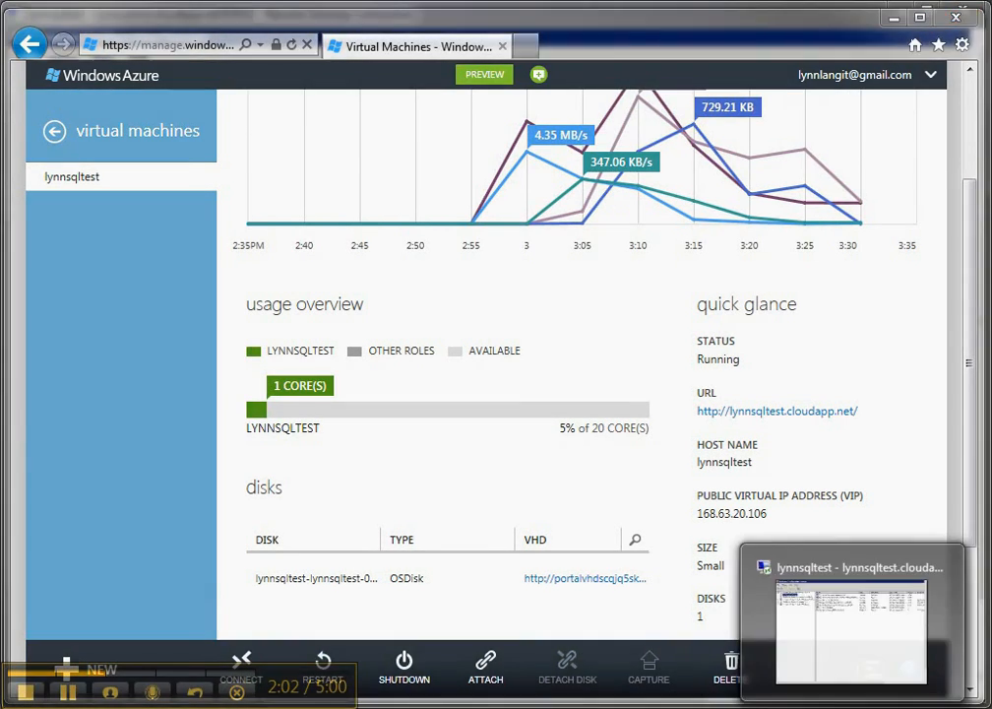
- Switch to the virtual machine's Remote Desktop session, bring up SQL Server Management Studio, and widen Object Explorer
left_click(827, 705)
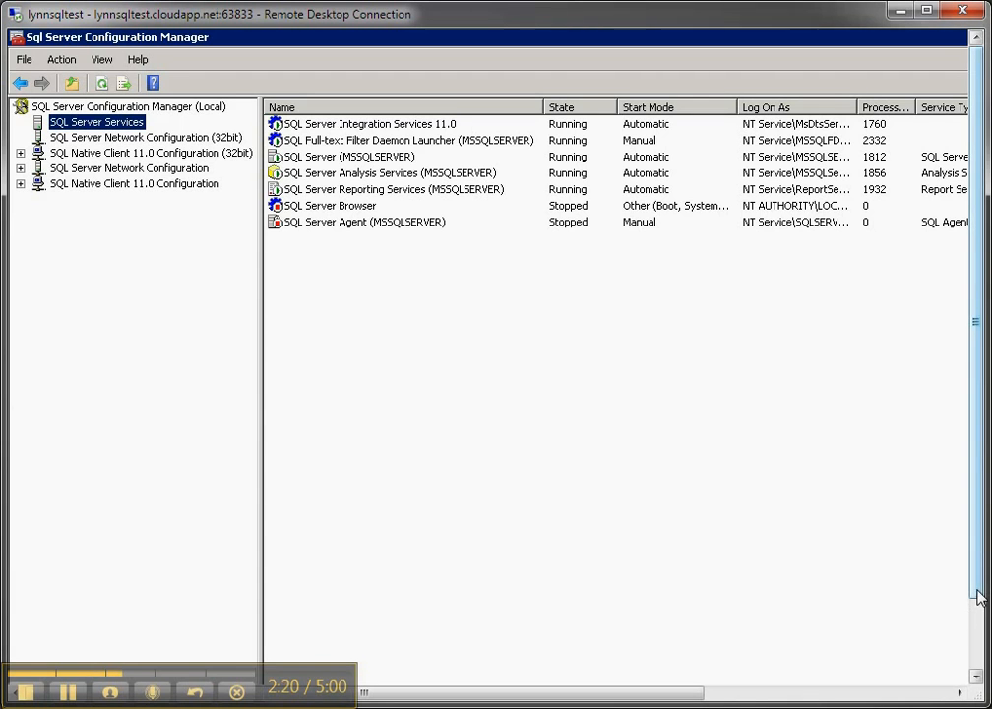
left_click(981, 673)
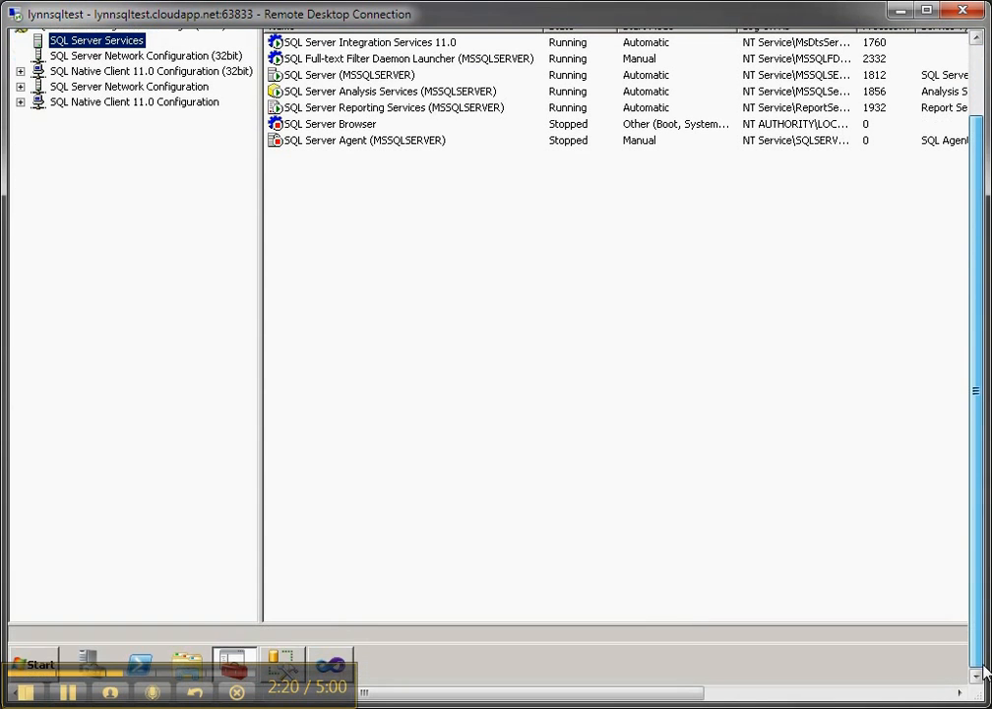
left_click(280, 663)
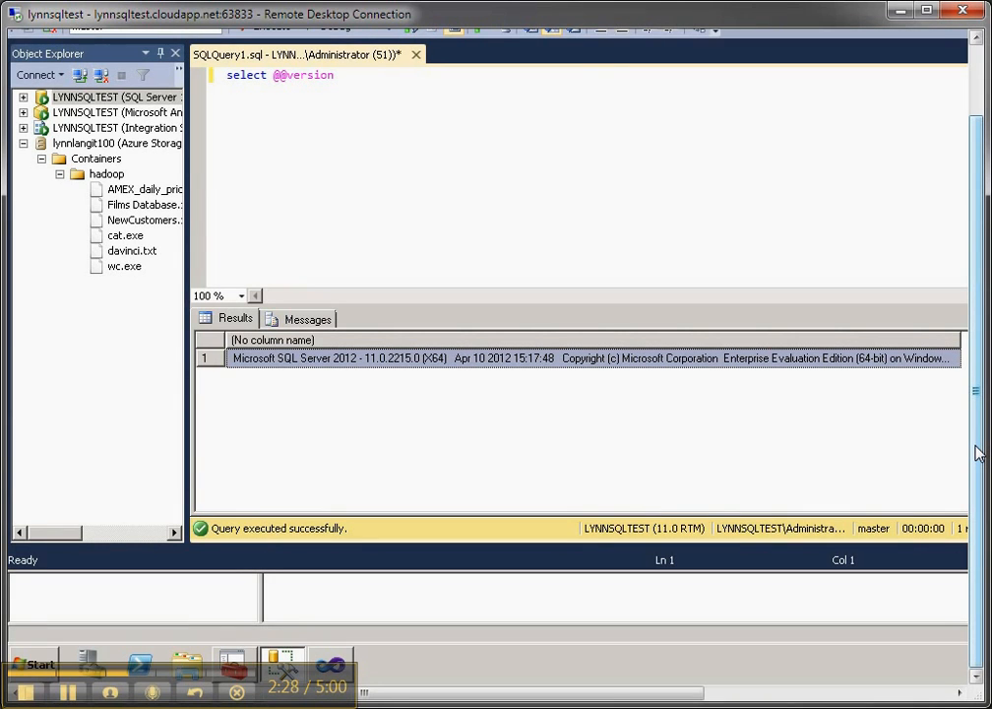
left_click_drag(978, 453, 978, 382)
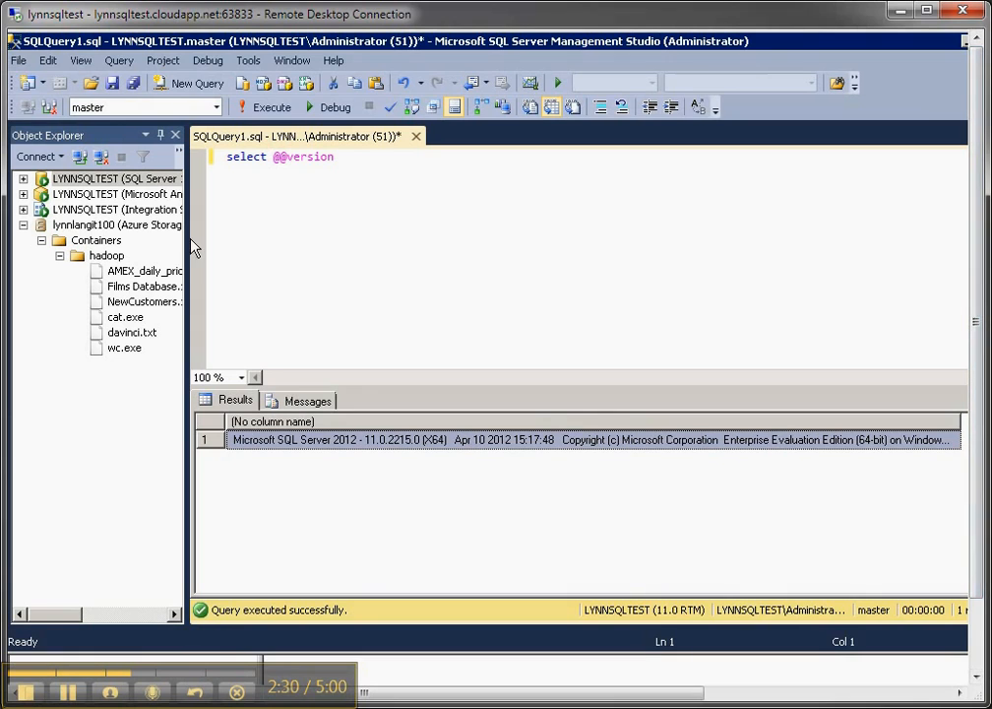
left_click_drag(188, 236, 383, 239)
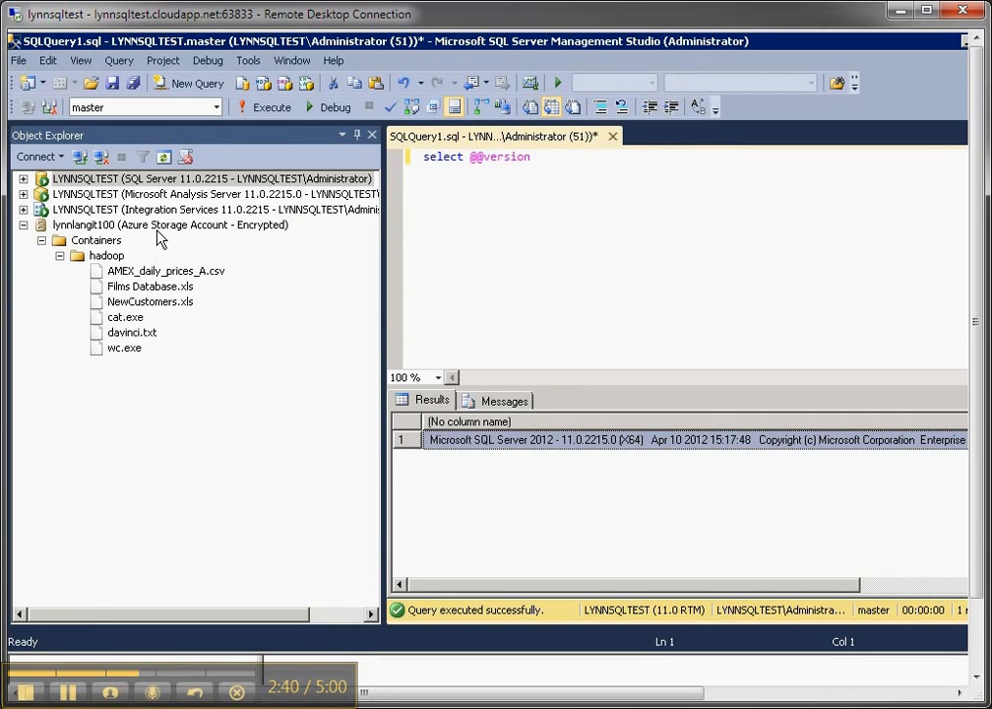
- Check which connection types Object Explorer offers, including Azure Storage, without making a new connection
left_click(61, 157)
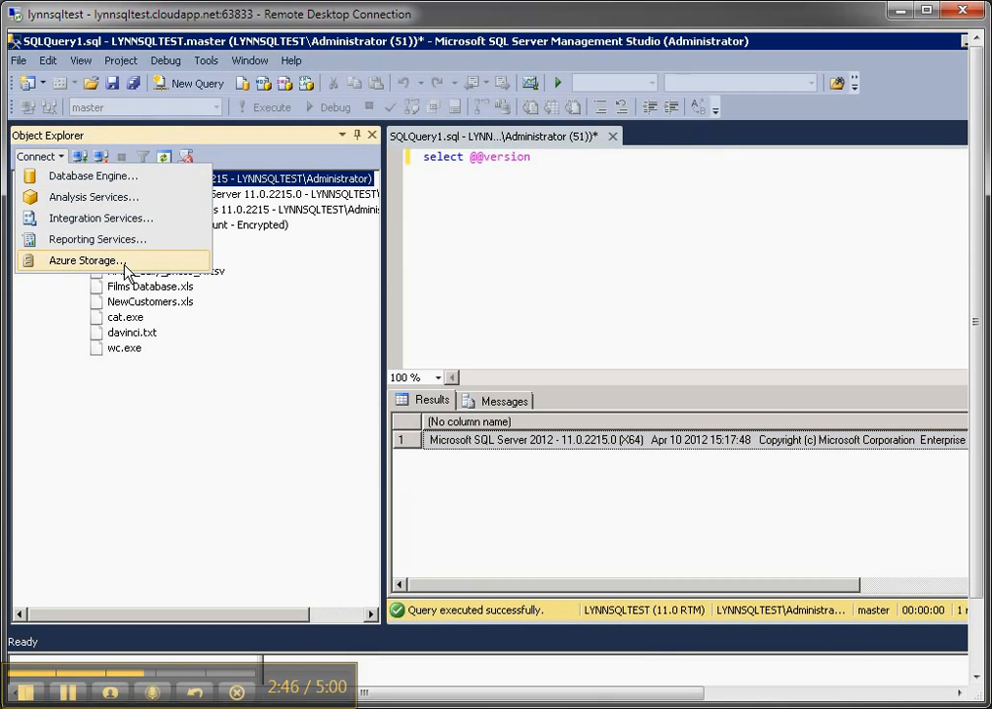
left_click(292, 353)
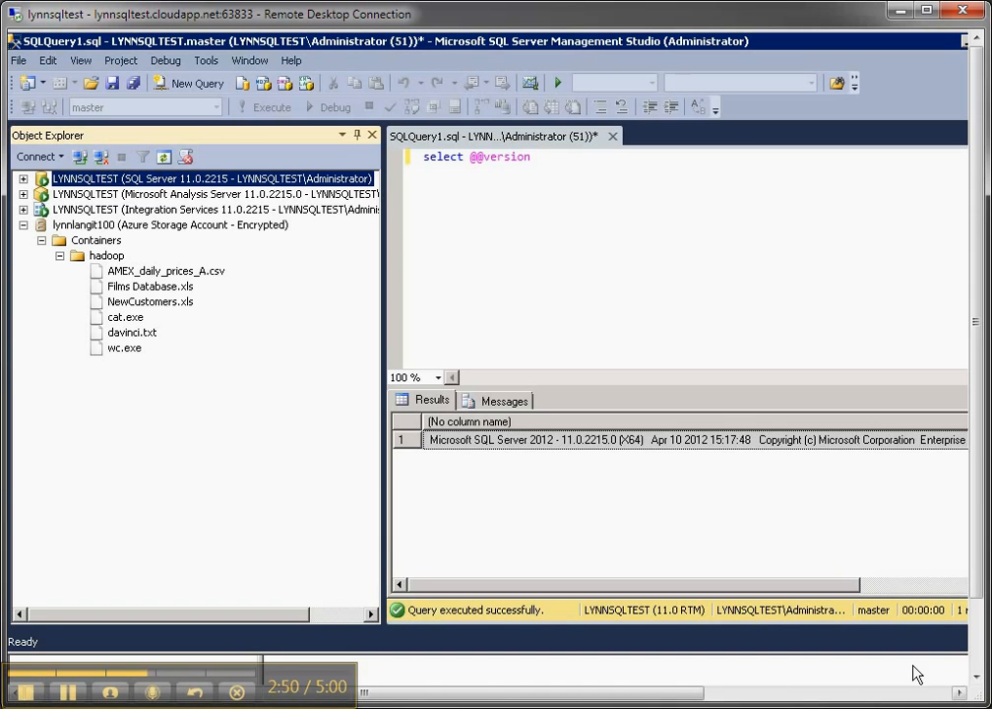
- Bring up Visual Studio in the remote session and open the new project dialog to examine the Business Intelligence templates
left_click_drag(976, 578, 979, 656)
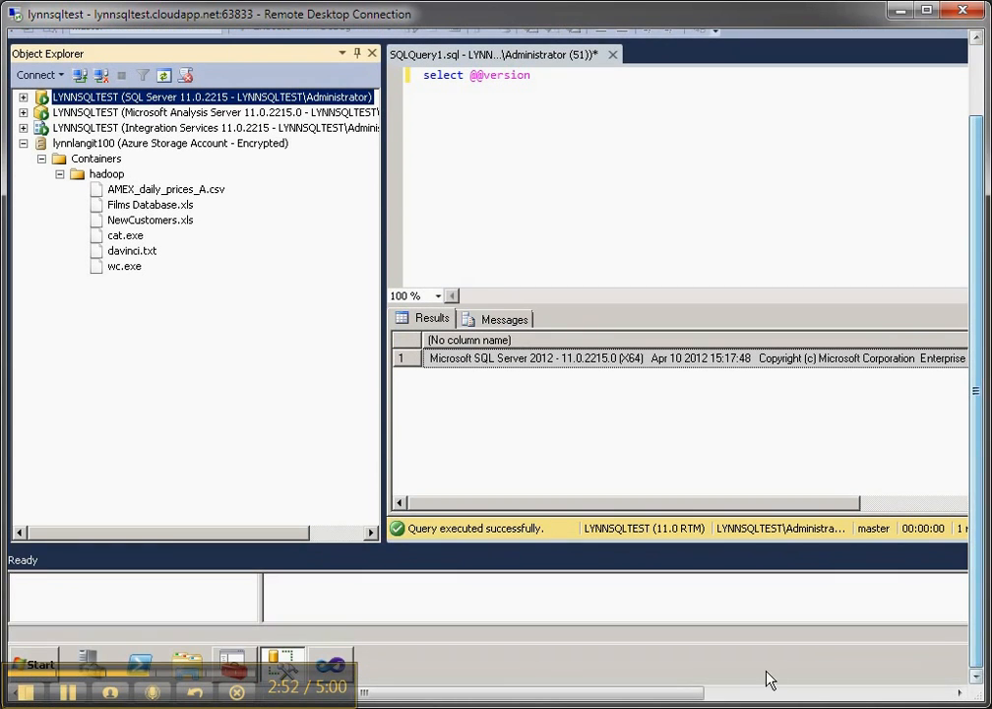
left_click(331, 664)
left_click_drag(981, 483, 981, 412)
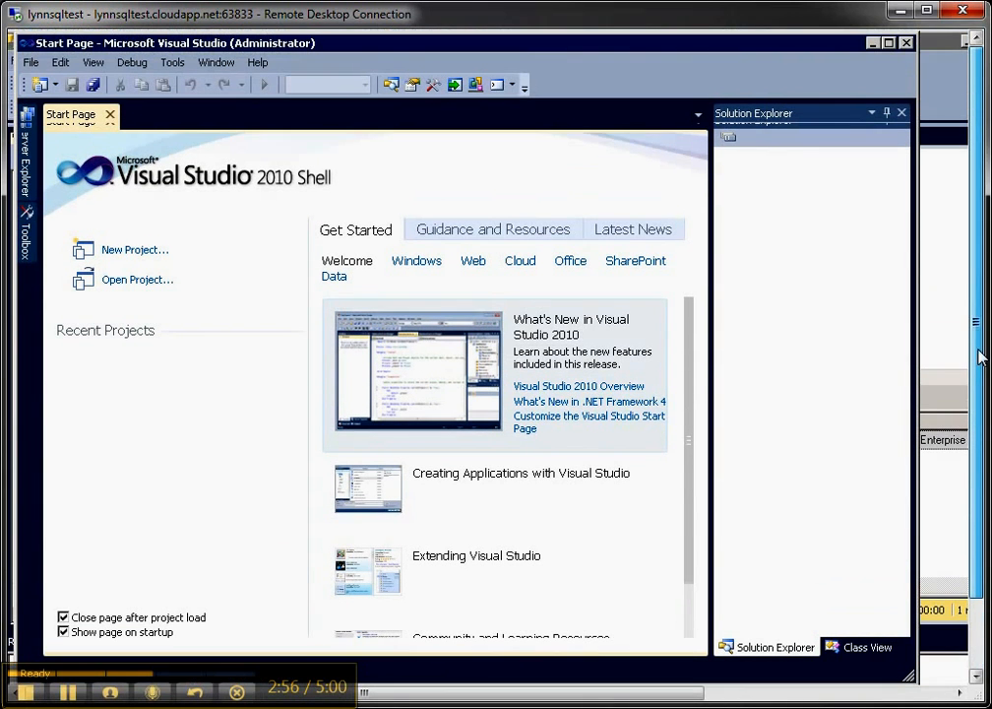
left_click(32, 63)
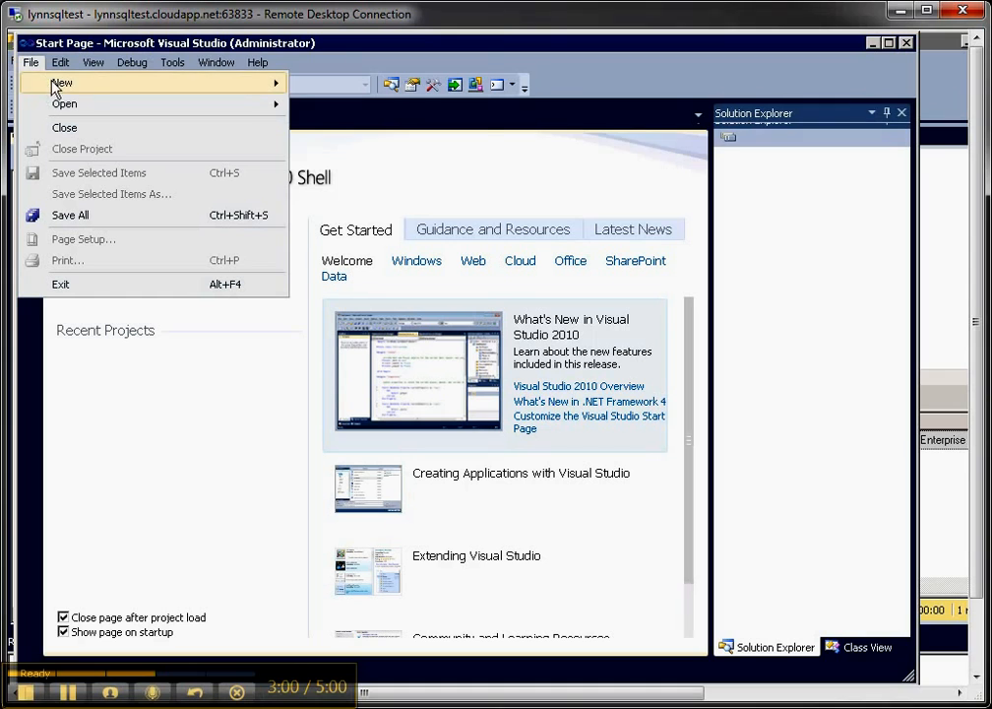
mouse_move(78, 83)
left_click(305, 84)
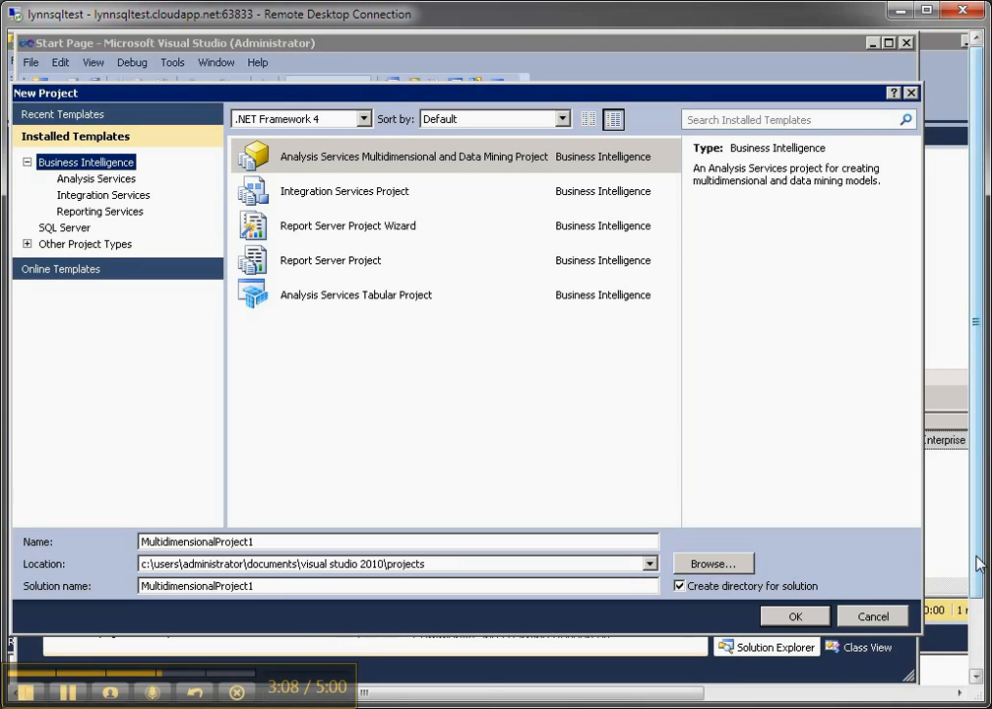
- Switch back to the Windows Azure portal in the browser, review the machine's dashboard, and return to the virtual machines list
left_click(970, 655)
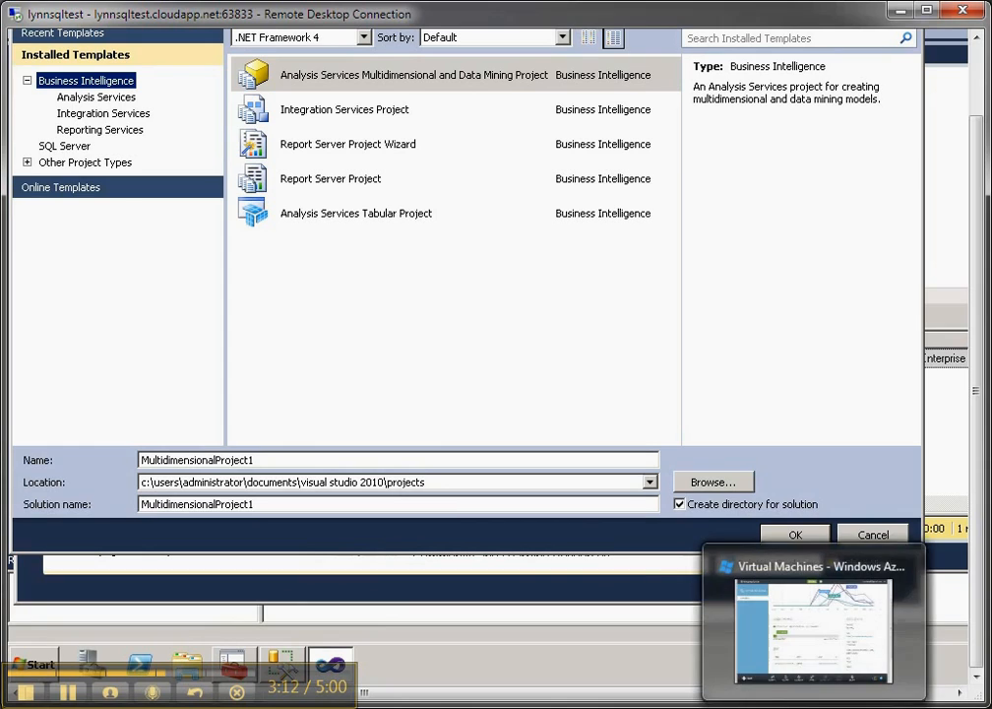
left_click(841, 639)
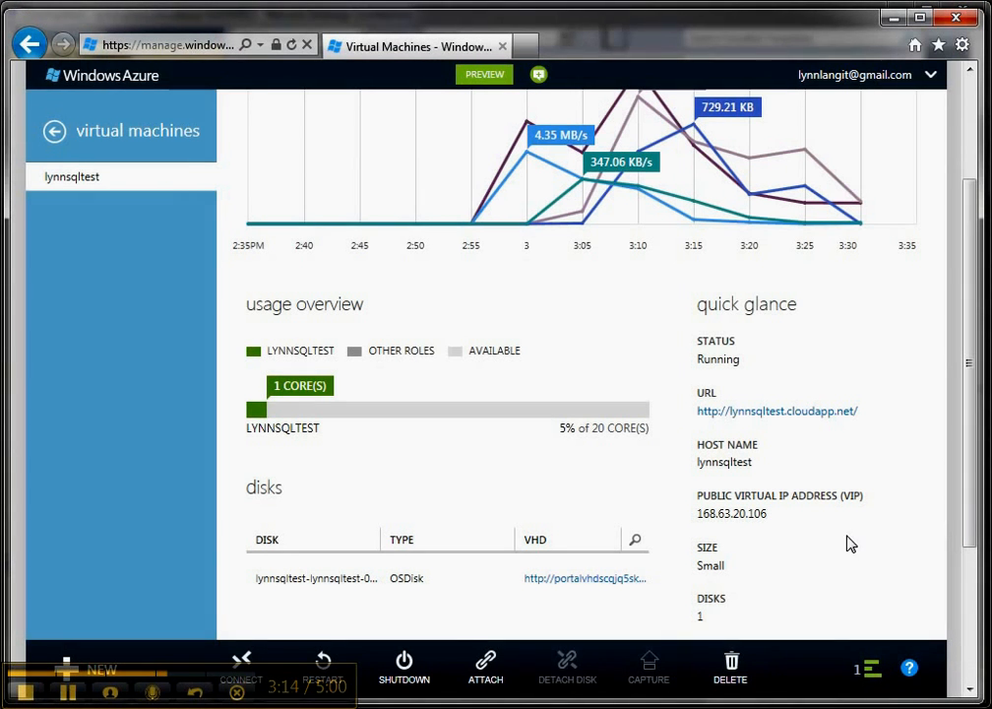
left_click_drag(973, 478, 962, 324)
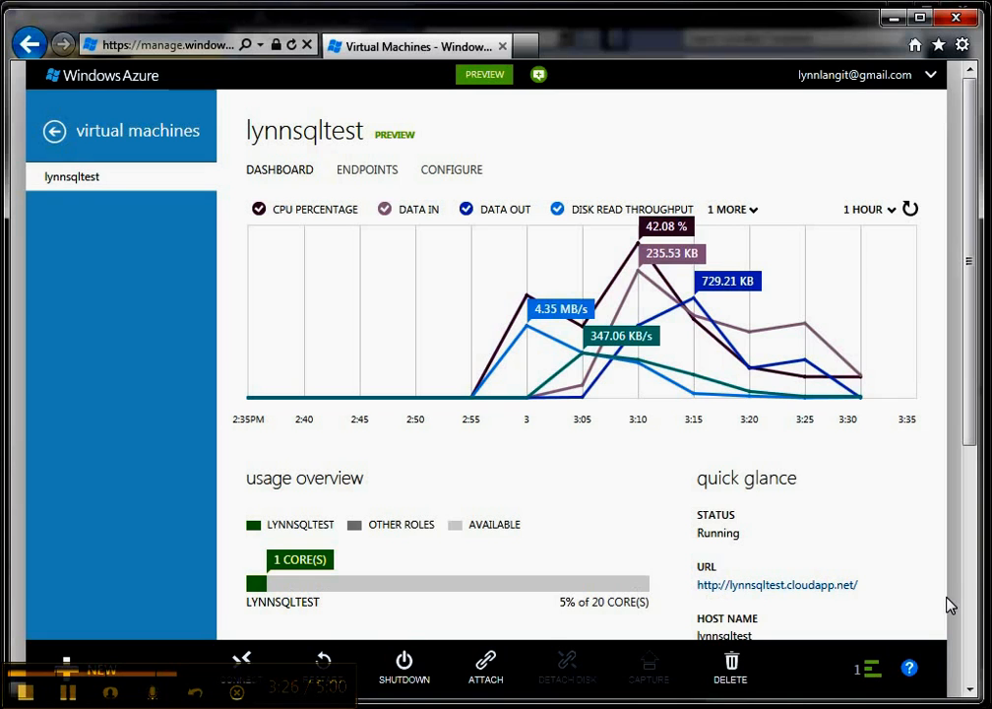
left_click(89, 141)
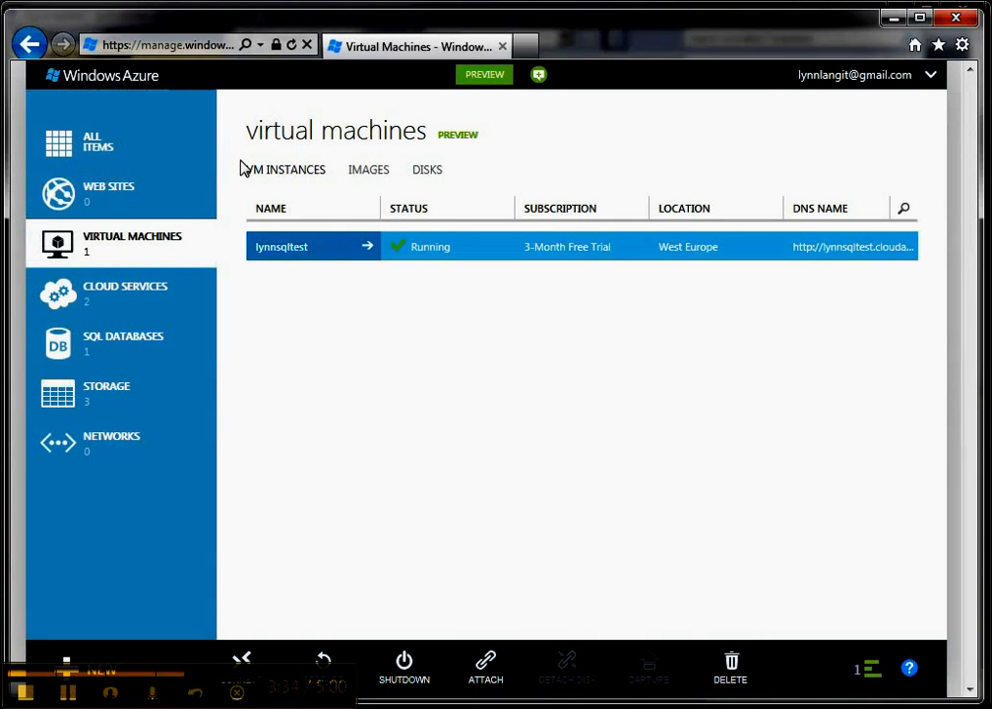